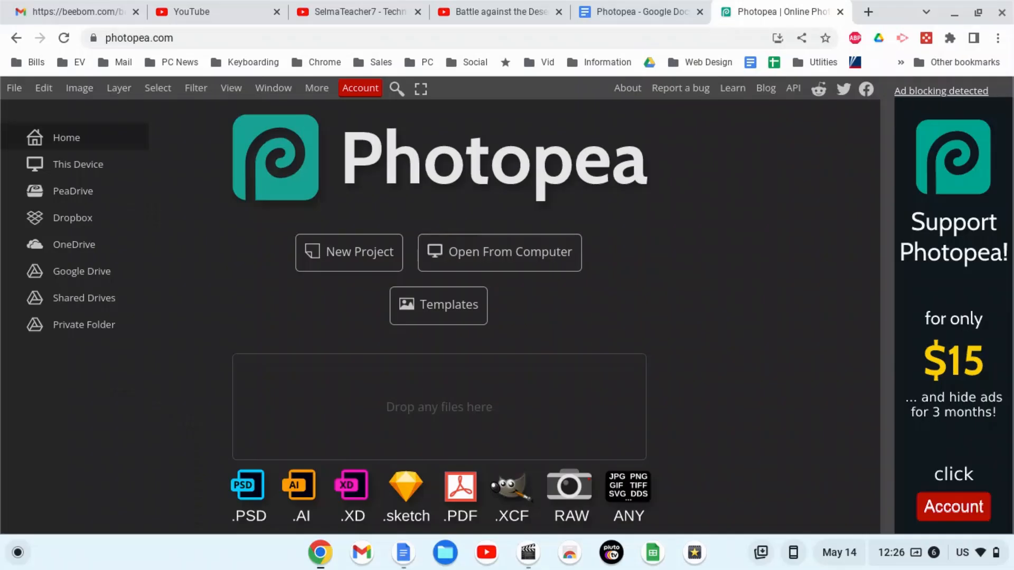
# Switch the browser to full-screen view and look at the account options.
pyautogui.press('F11')
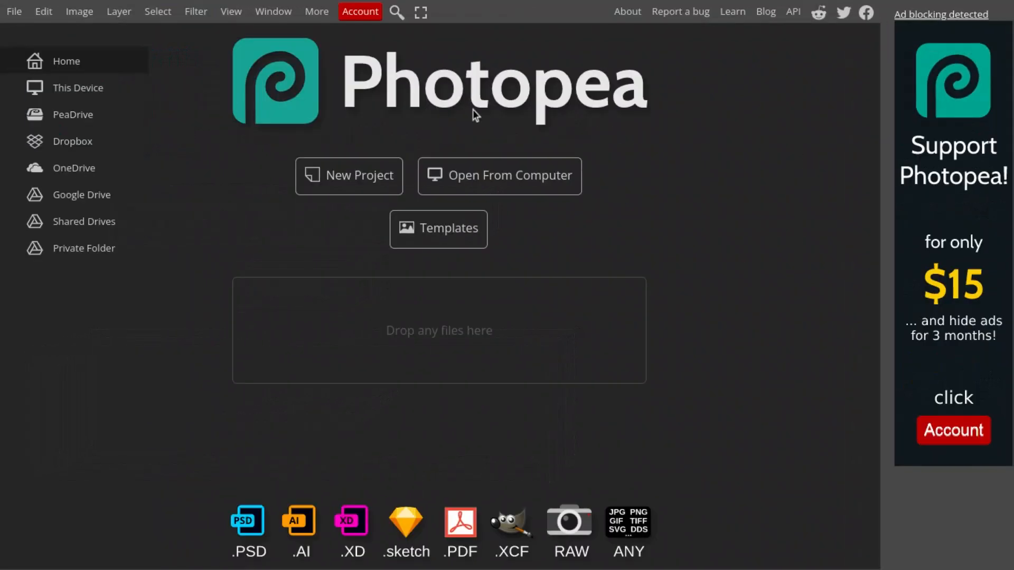
pyautogui.click(363, 14)
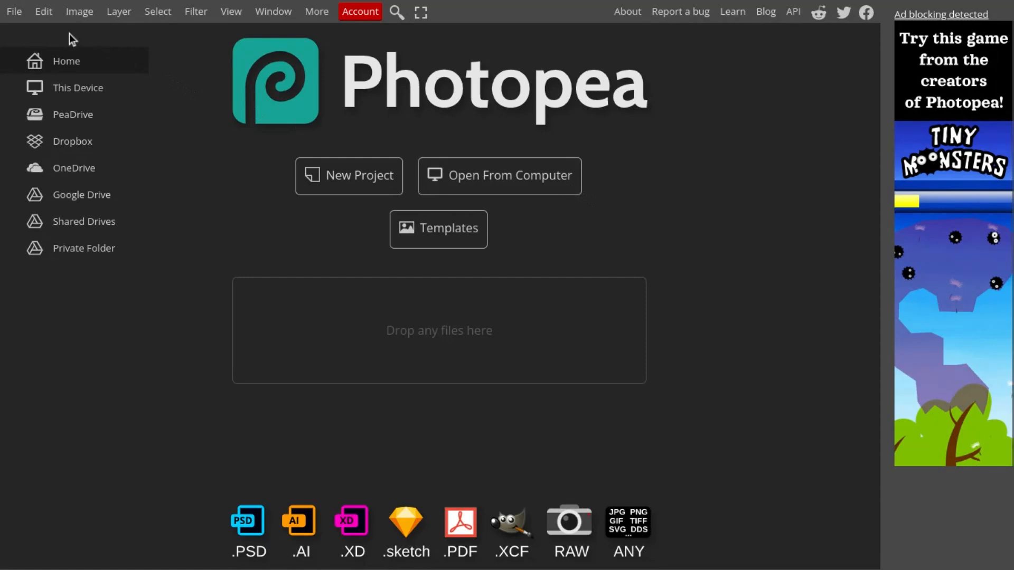
# Open the desert sunset image whose name begins with RoPqk22j2lN1YIMW7E from the Downloads folder as a new project.
pyautogui.click(18, 13)
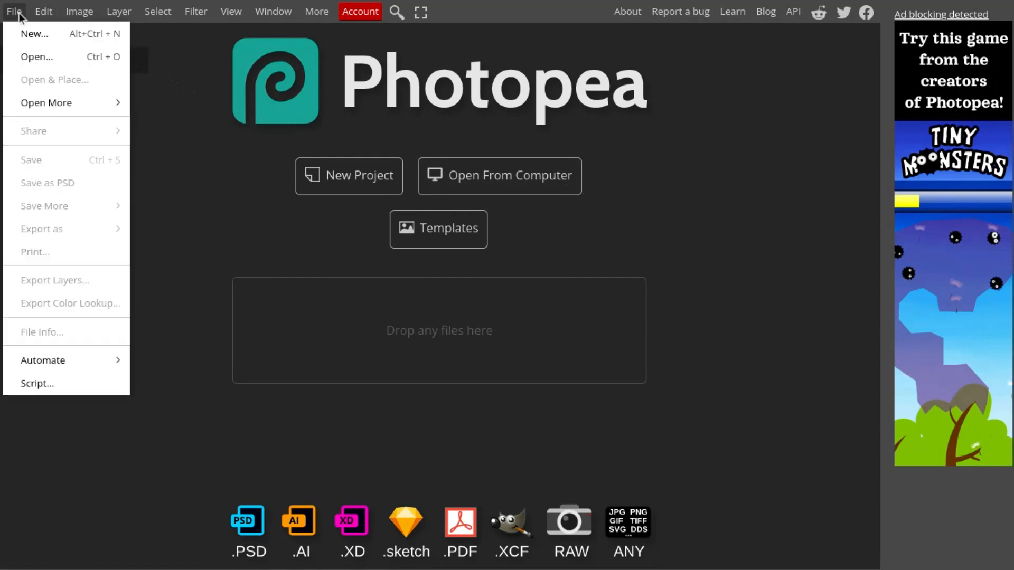
pyautogui.click(30, 56)
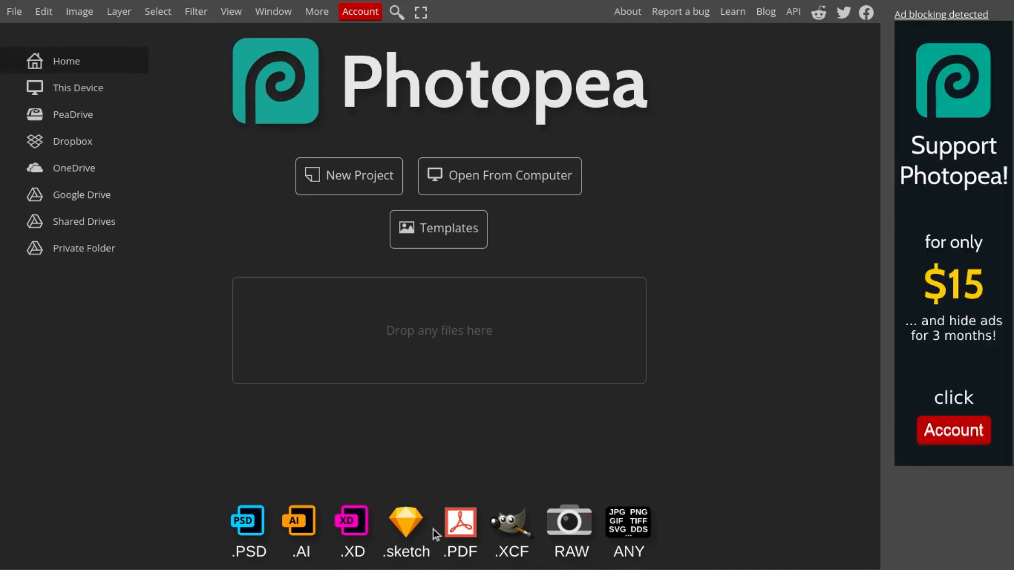
pyautogui.moveTo(417, 569)
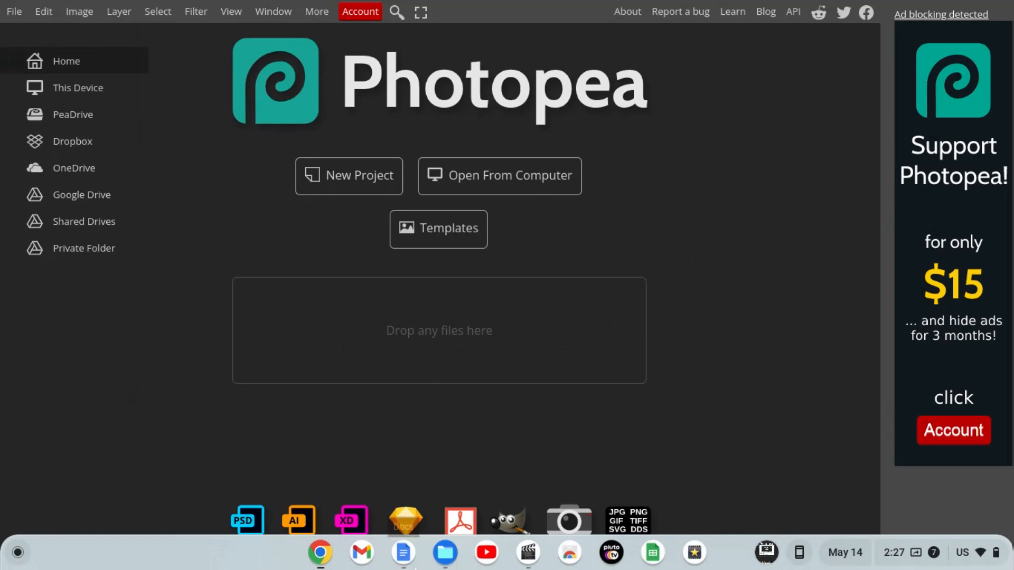
pyautogui.click(445, 554)
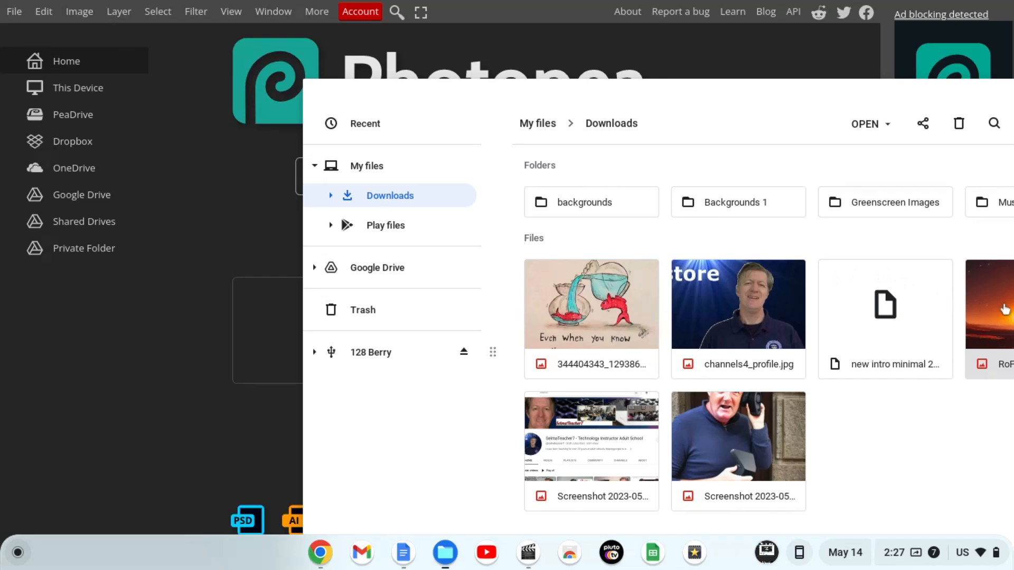
pyautogui.moveTo(1000, 310); pyautogui.dragTo(263, 293)
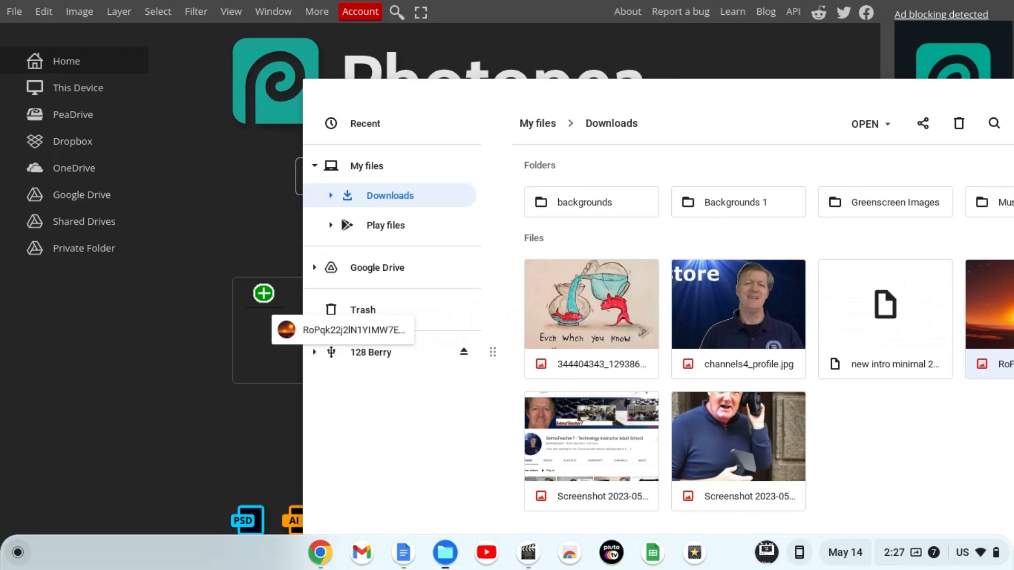
pyautogui.moveTo(263, 293); pyautogui.dragTo(264, 293)
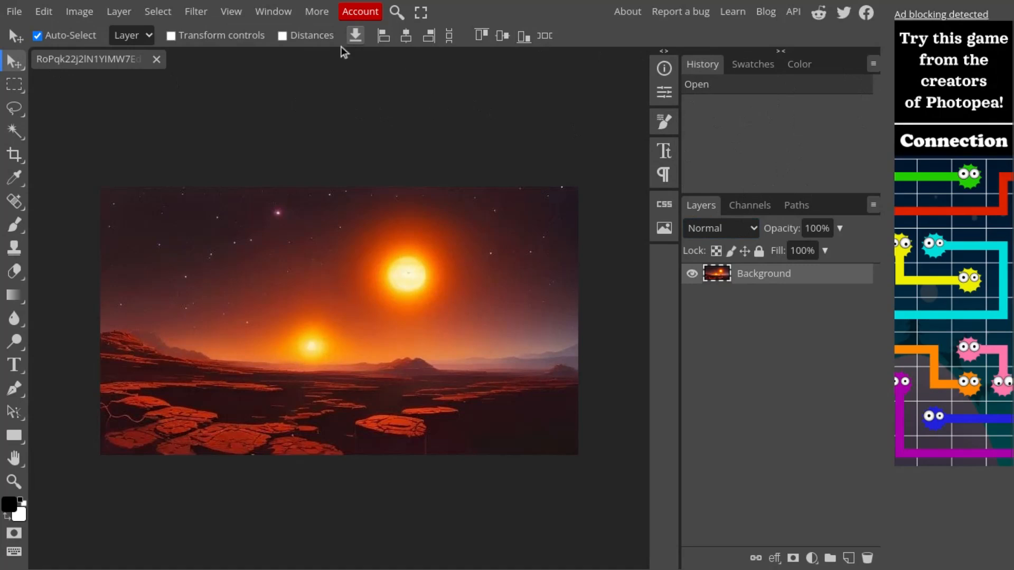
# Examine the available file, edit, image, layer, selection, filter and view commands, including the color modes and blur filters.
pyautogui.click(14, 12)
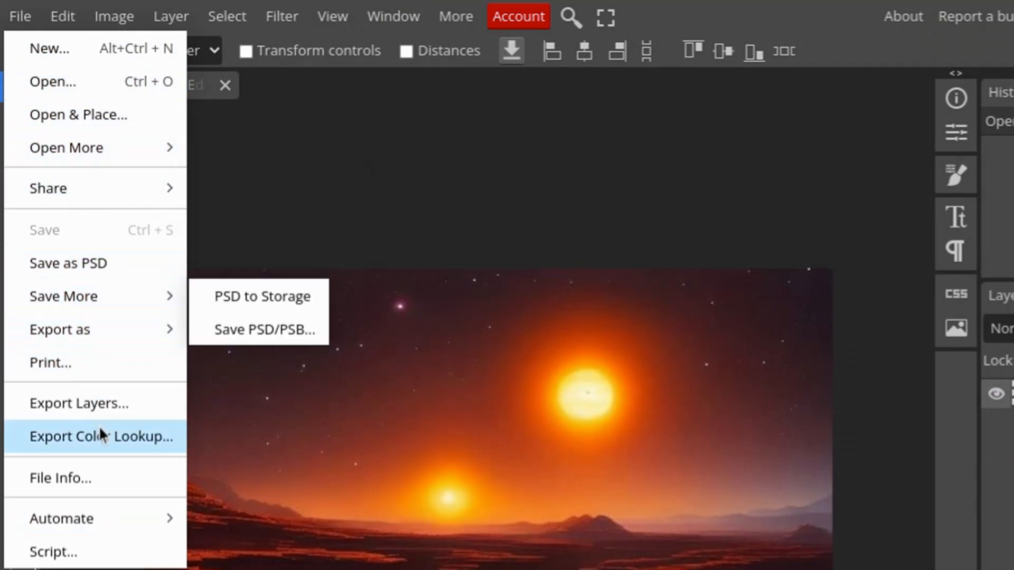
pyautogui.moveTo(60, 22)
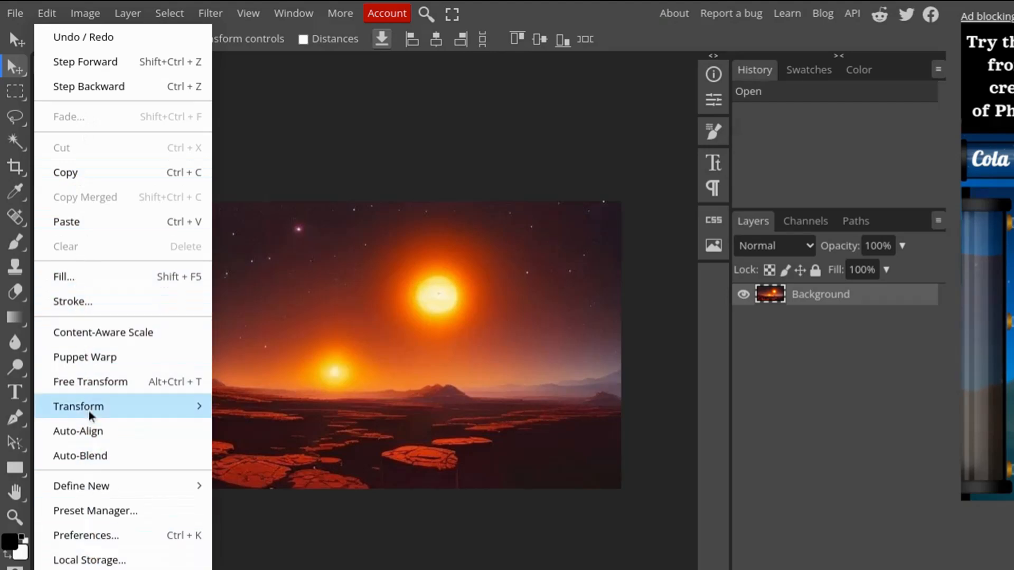
pyautogui.moveTo(94, 13)
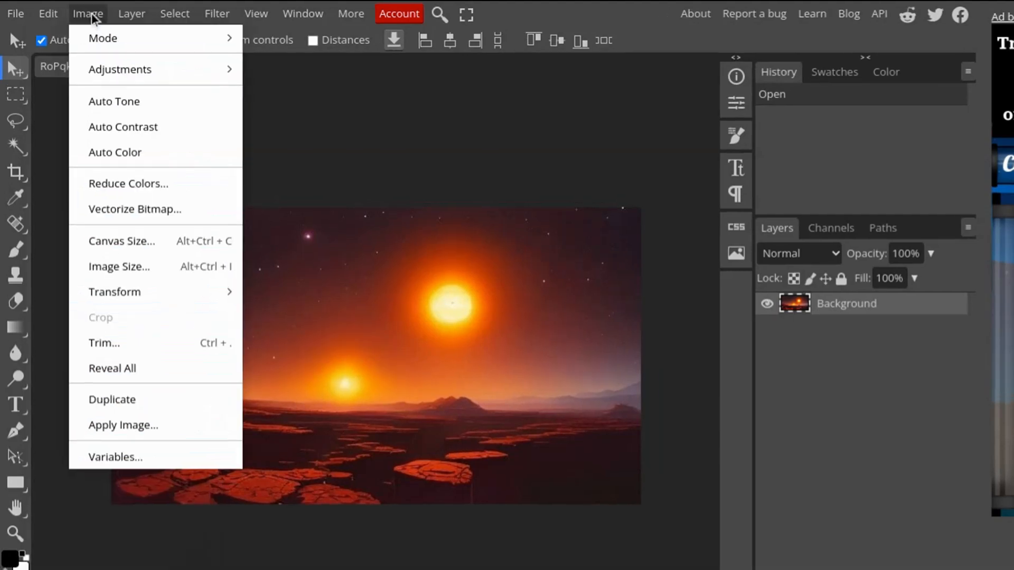
pyautogui.moveTo(97, 36)
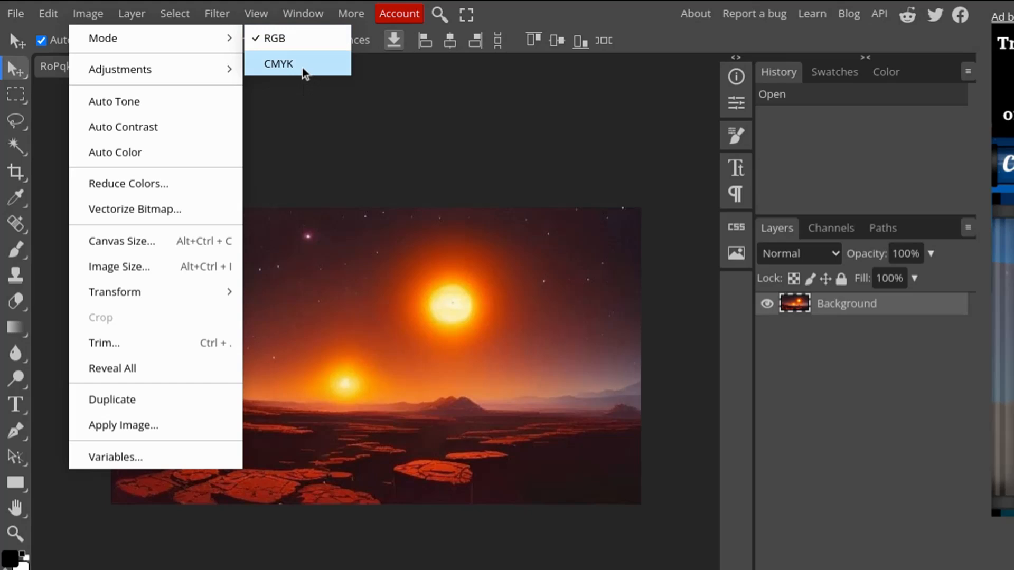
pyautogui.moveTo(87, 76)
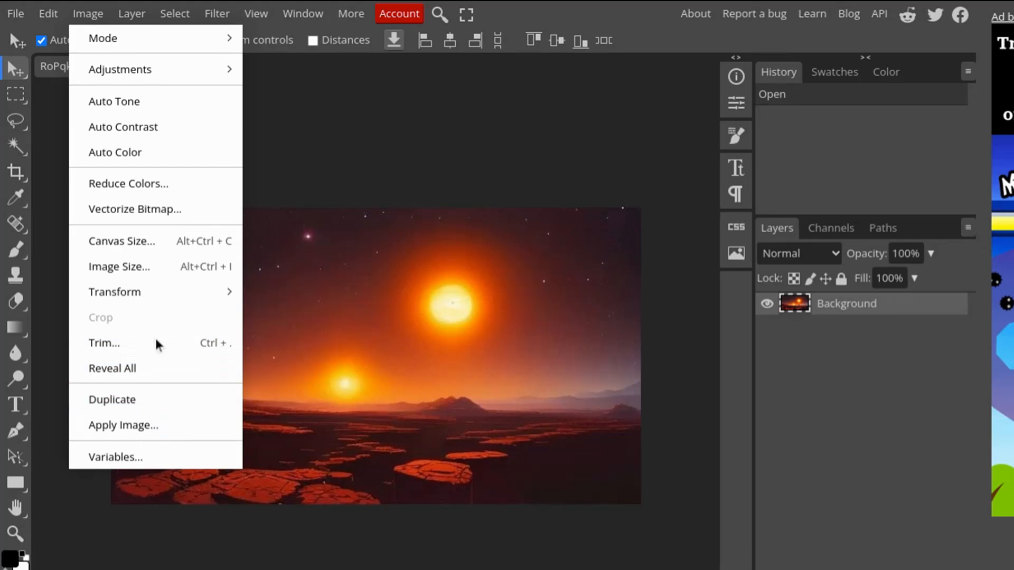
pyautogui.click(131, 15)
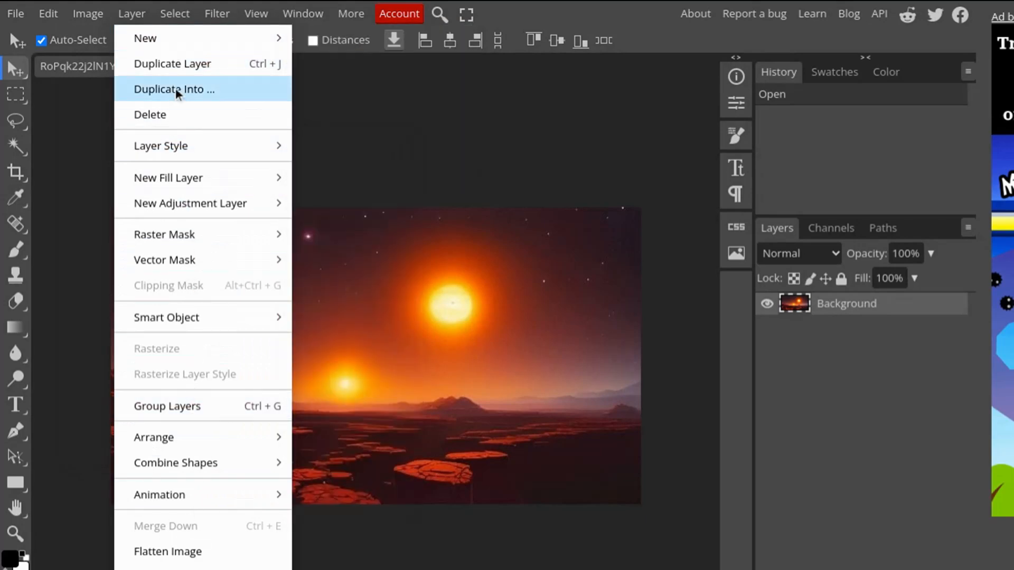
pyautogui.moveTo(172, 9)
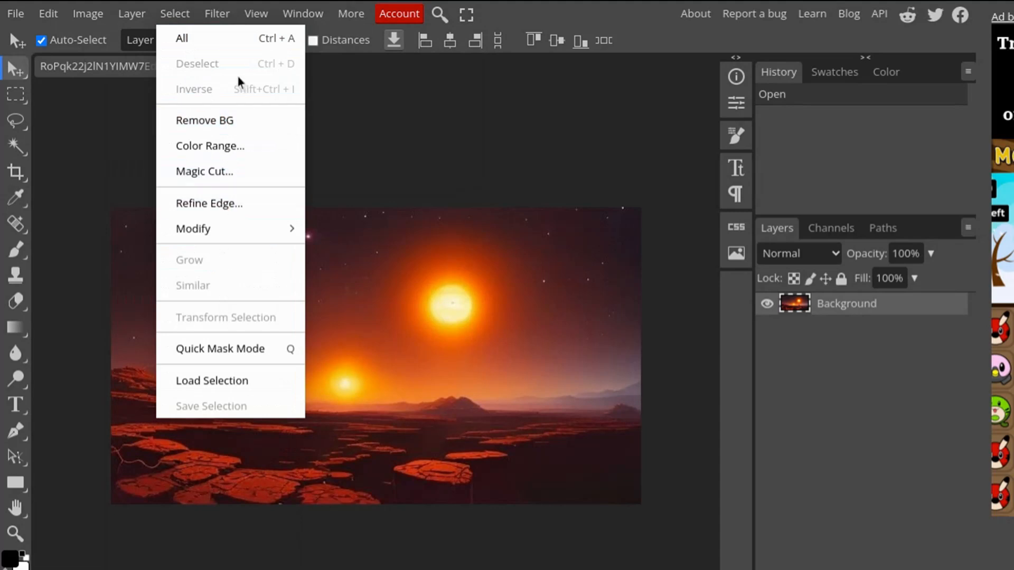
pyautogui.moveTo(215, 17)
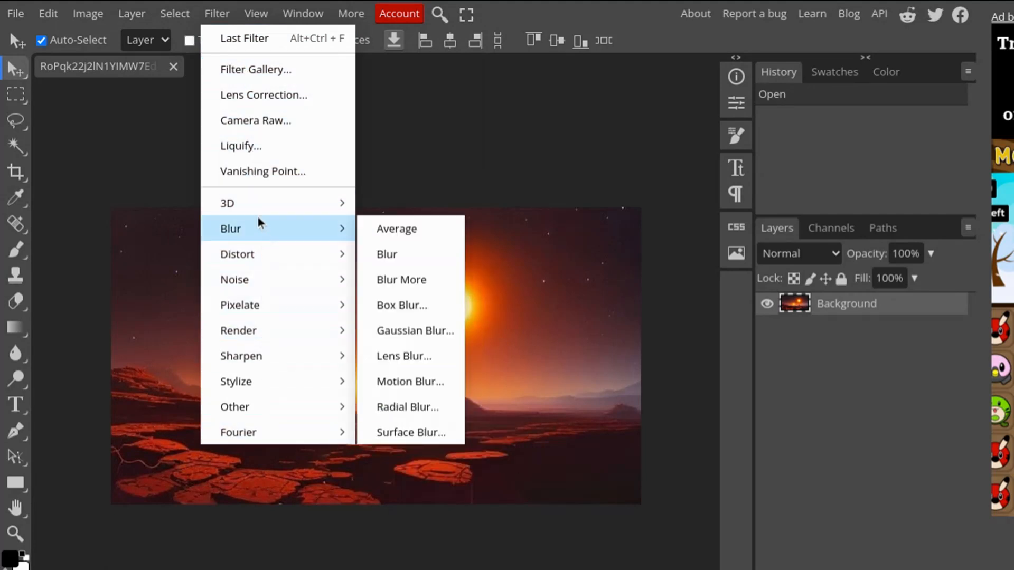
pyautogui.moveTo(249, 18)
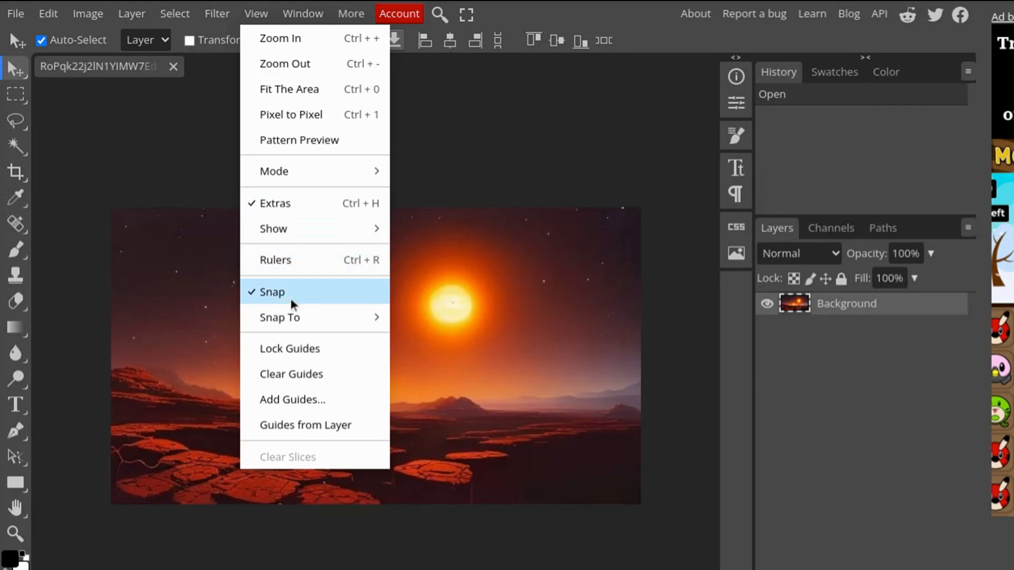
# Look over the list of available workspace panels and display the Adjustments panel.
pyautogui.moveTo(282, 18)
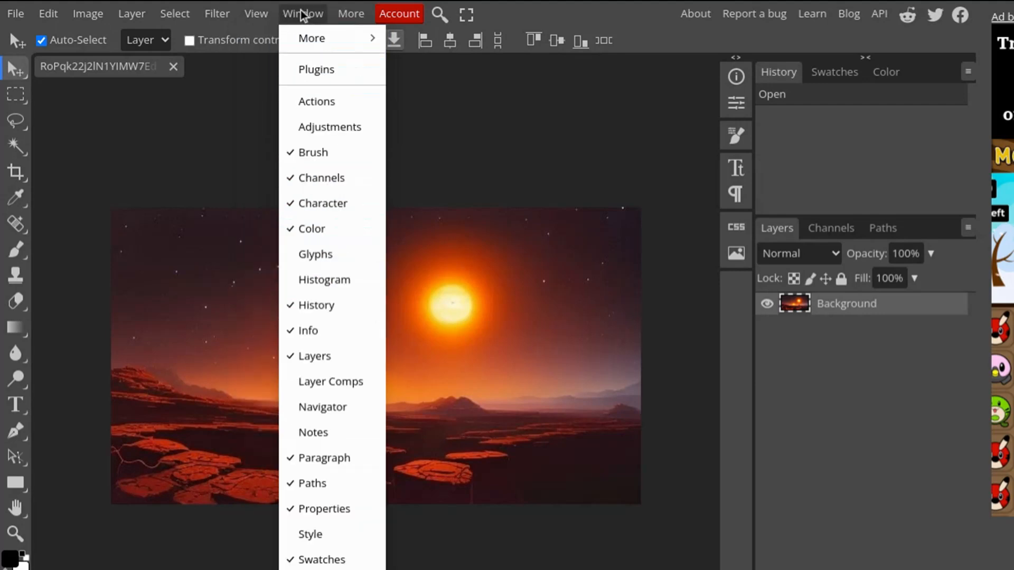
pyautogui.moveTo(314, 45)
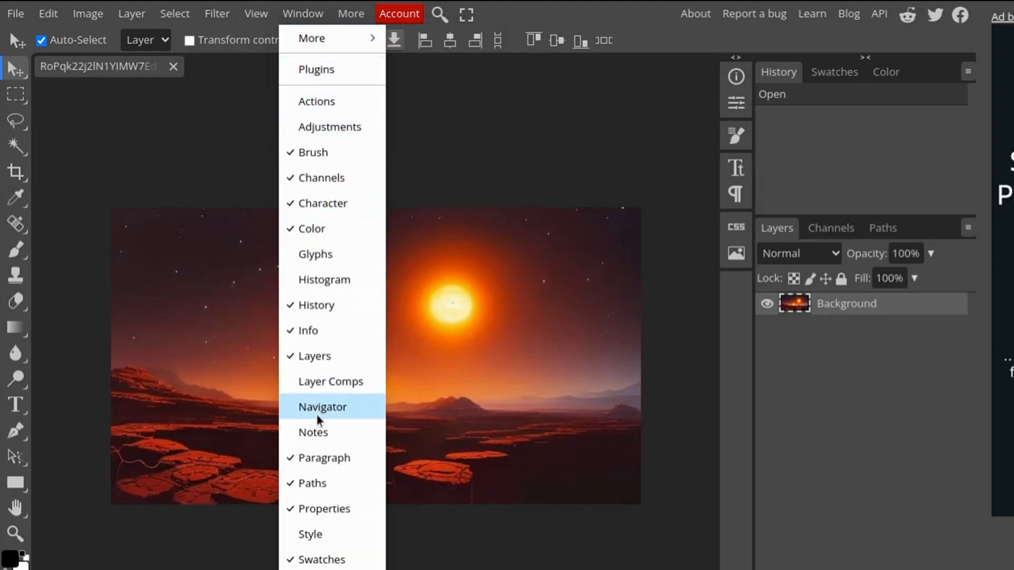
pyautogui.click(326, 128)
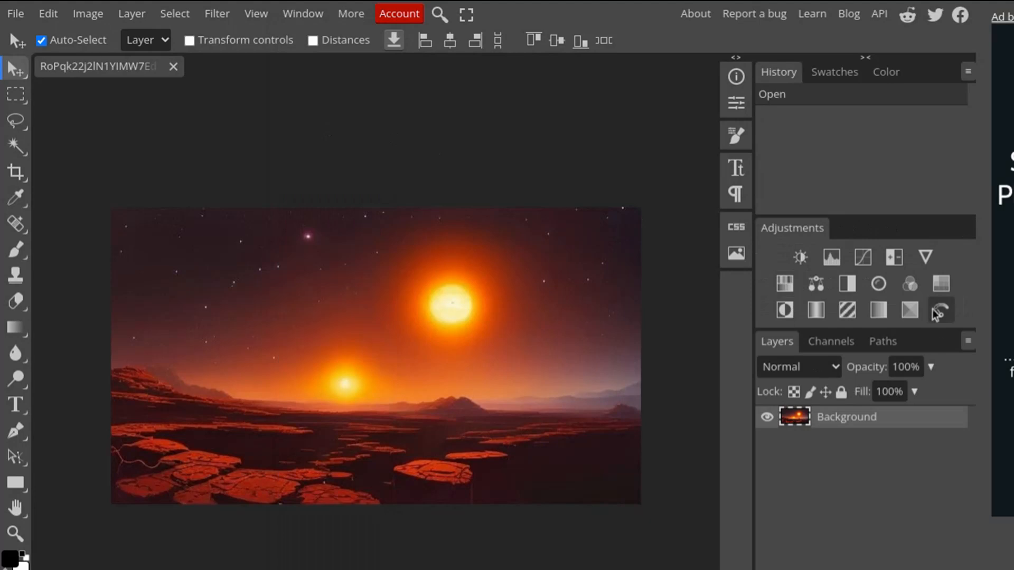
# Read through the keyboard shortcuts reference for commands, navigation and tools, and close it.
pyautogui.click(303, 14)
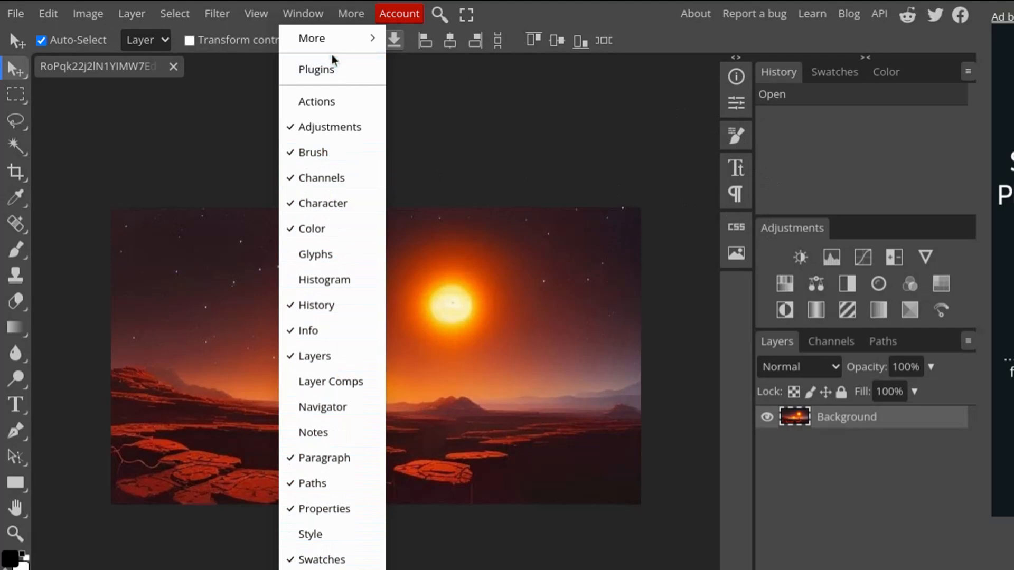
pyautogui.moveTo(381, 16)
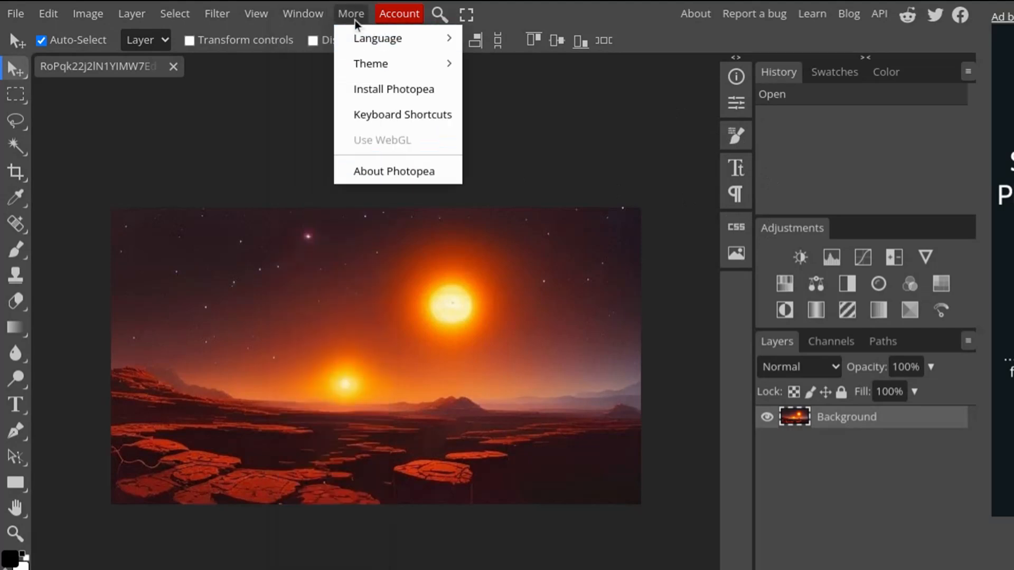
pyautogui.moveTo(388, 70)
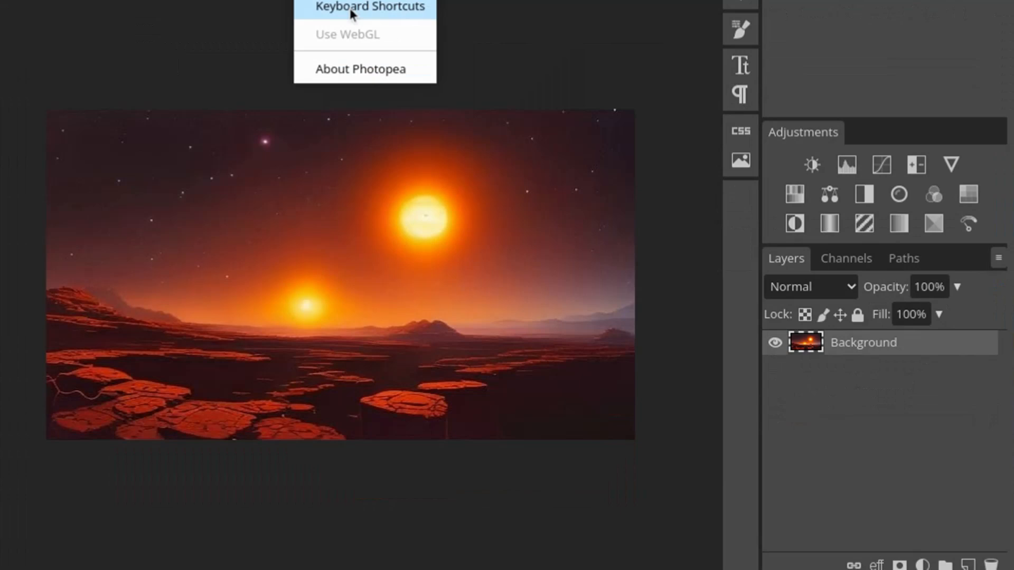
pyautogui.click(385, 118)
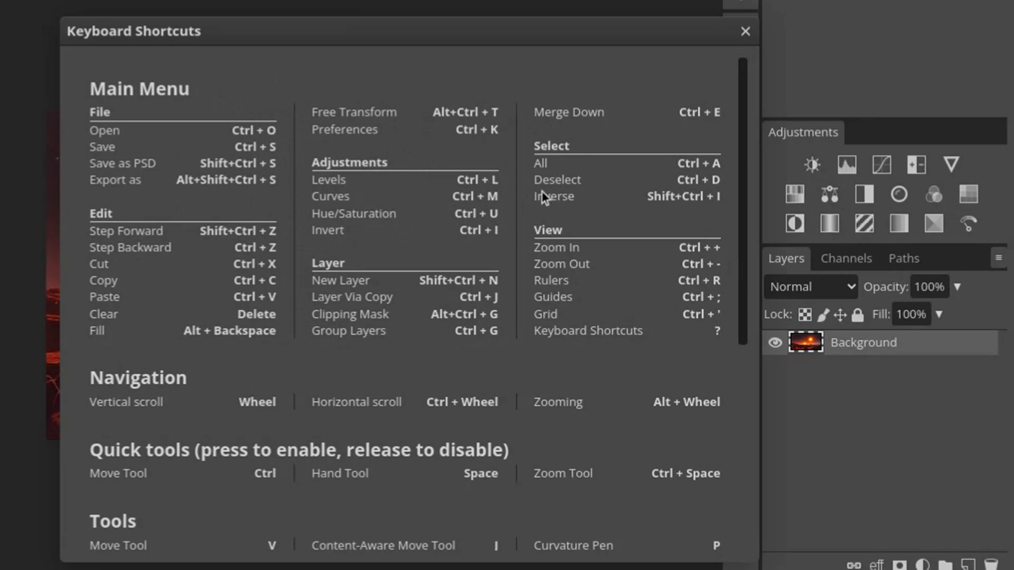
pyautogui.scroll(-6, 541, 192)
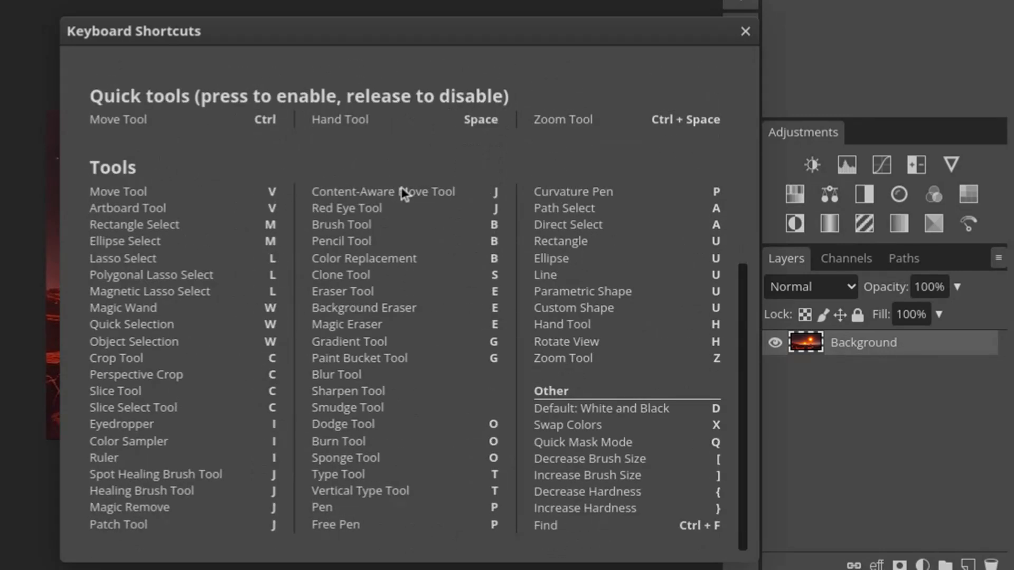
pyautogui.scroll(3, 641, 265)
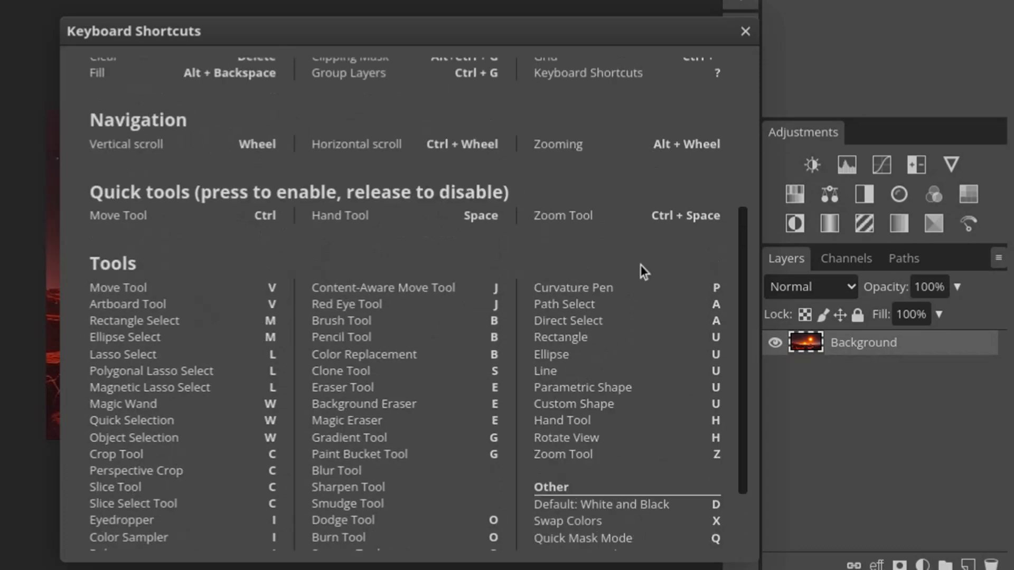
pyautogui.click(745, 31)
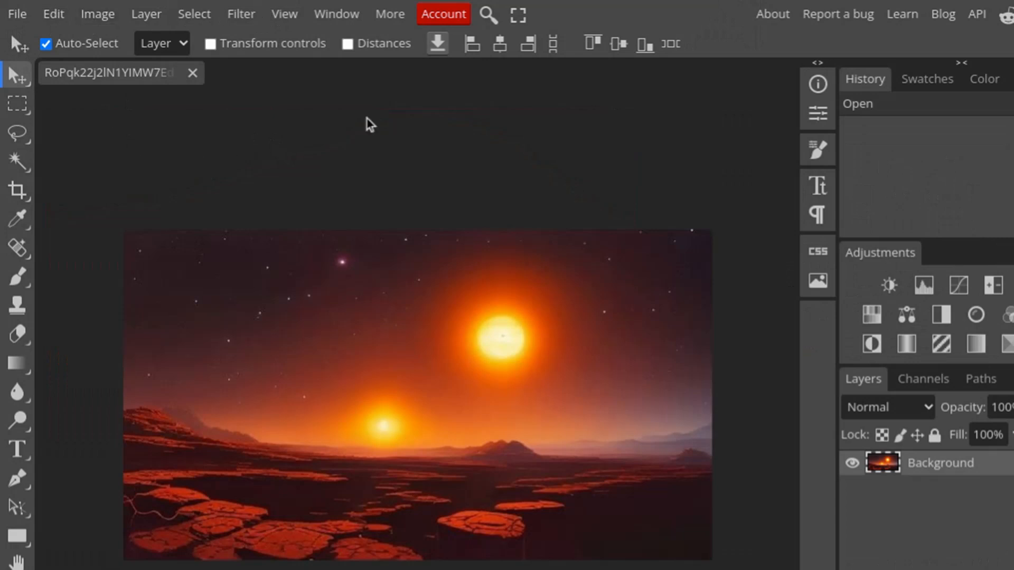
# Search the program's commands for "color", look through the matches and close the search.
pyautogui.click(487, 15)
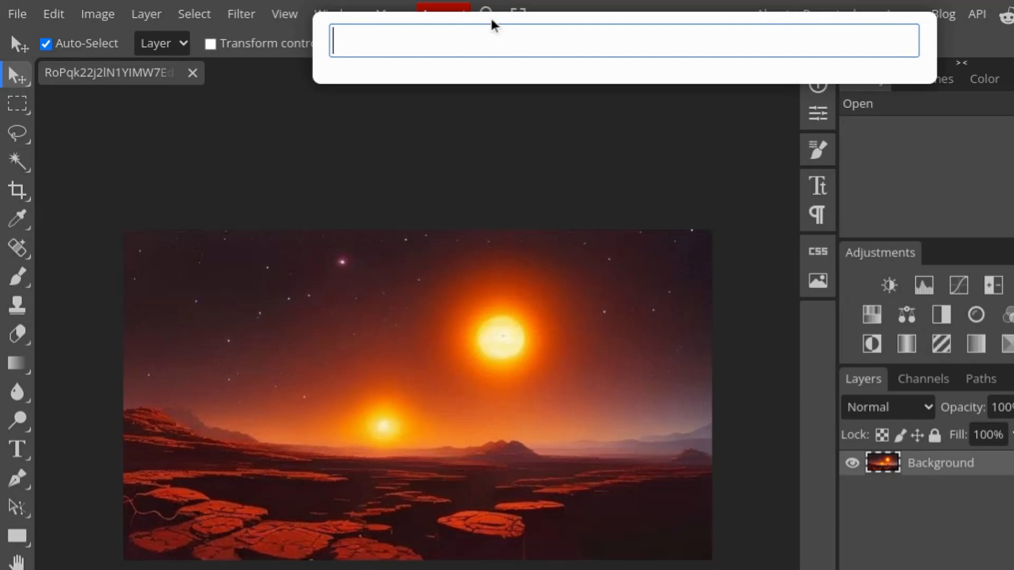
pyautogui.write('color')
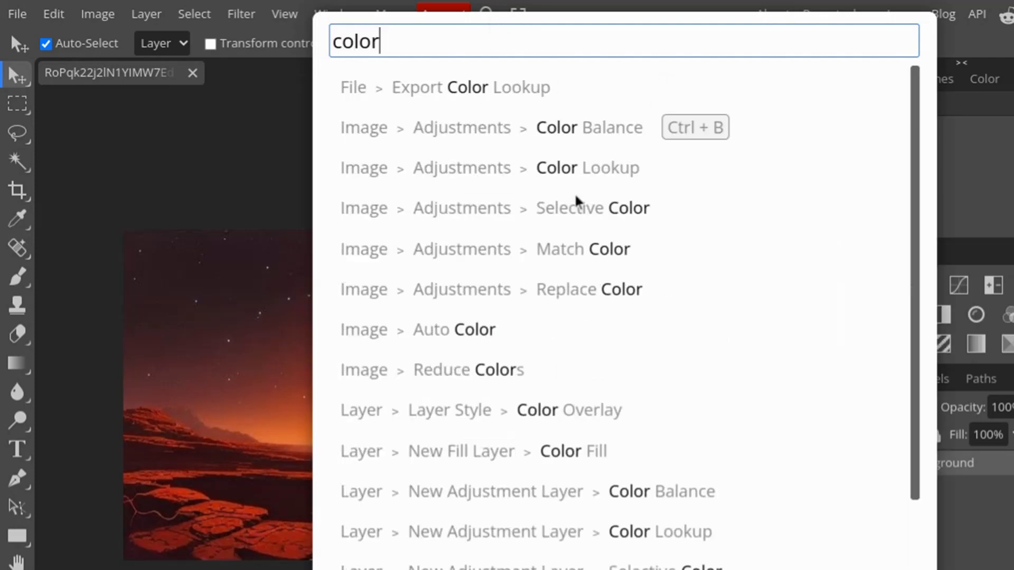
pyautogui.scroll(-5, 577, 200)
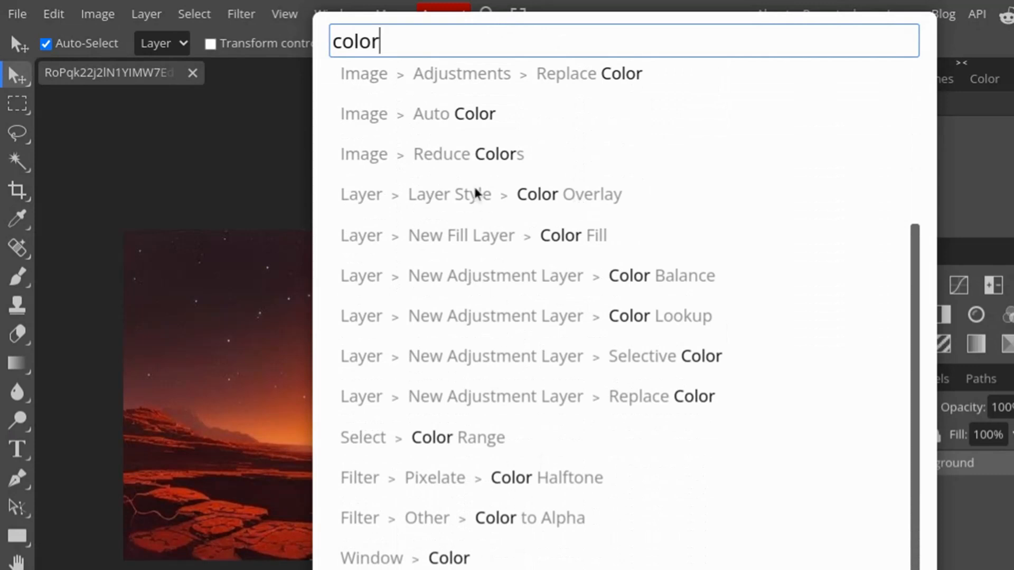
pyautogui.click(126, 93)
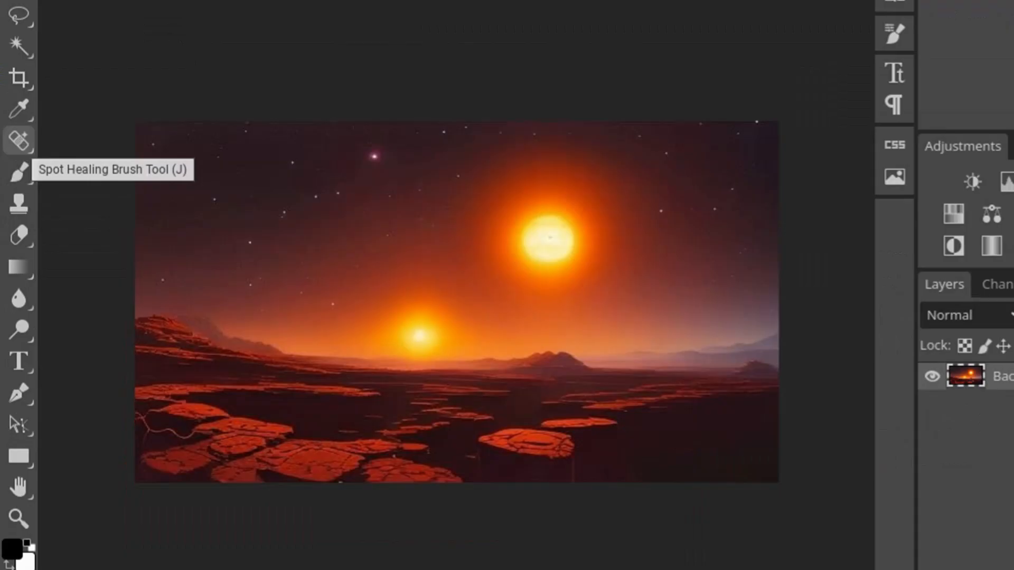
# Remove six stars from the sky, four left of the suns and two on the far right, with the Spot Healing Brush.
pyautogui.click(23, 148)
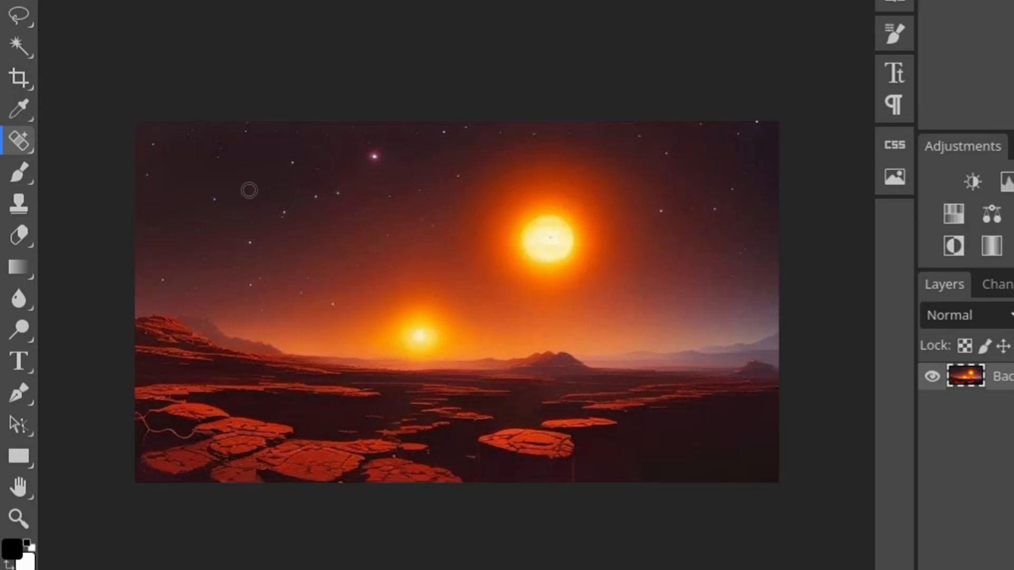
pyautogui.click(214, 199)
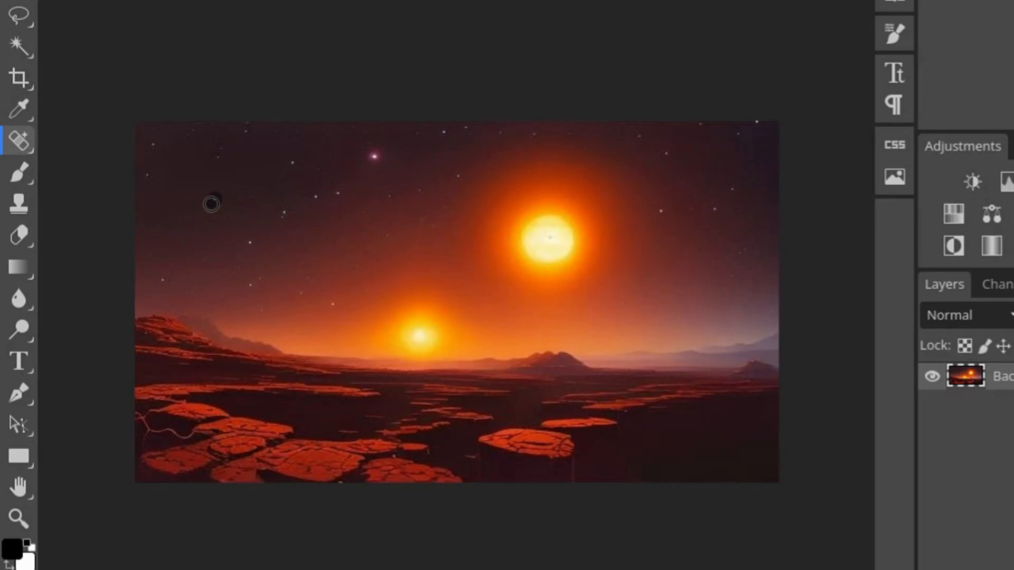
pyautogui.click(287, 208)
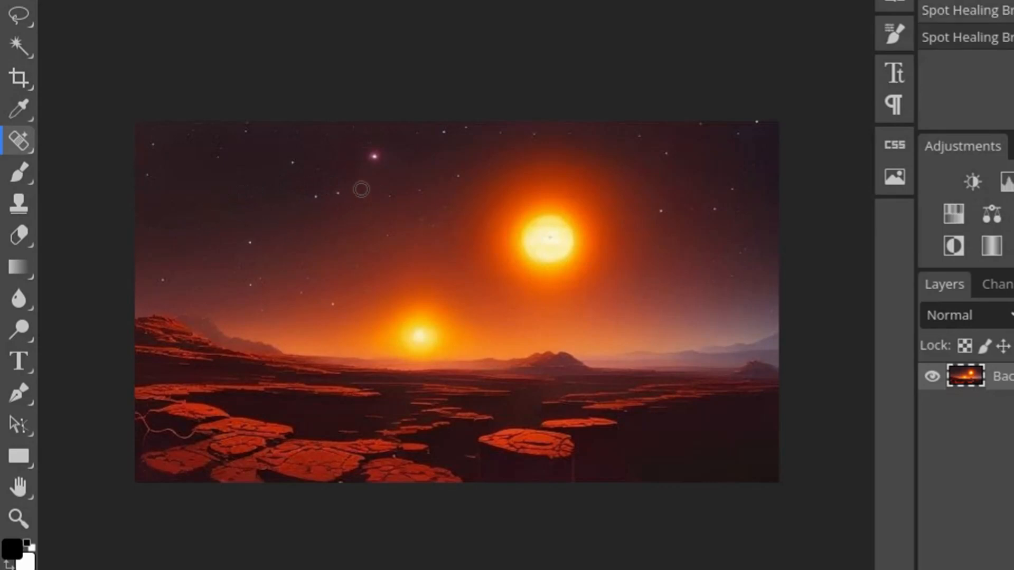
pyautogui.click(316, 196)
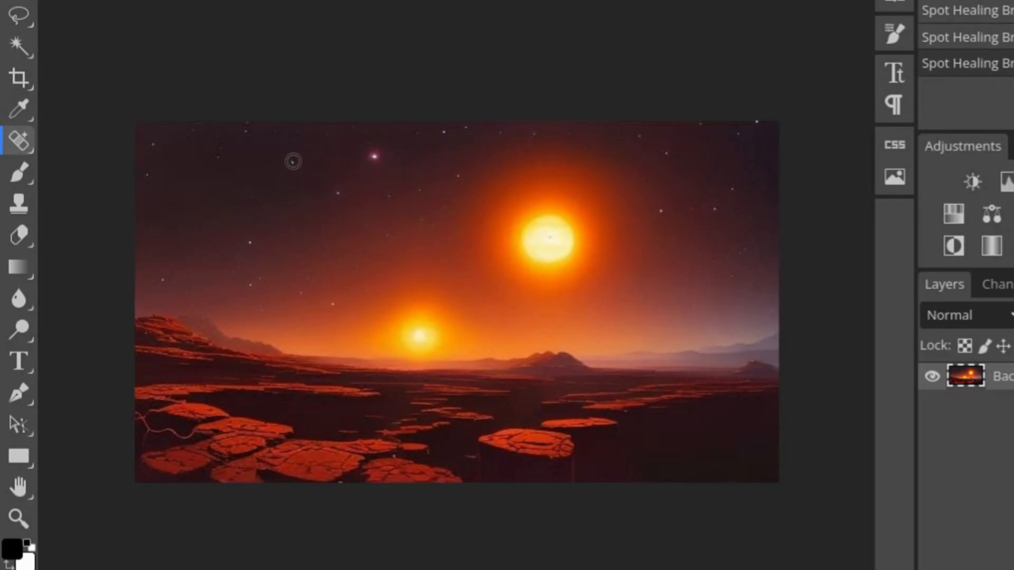
pyautogui.click(290, 164)
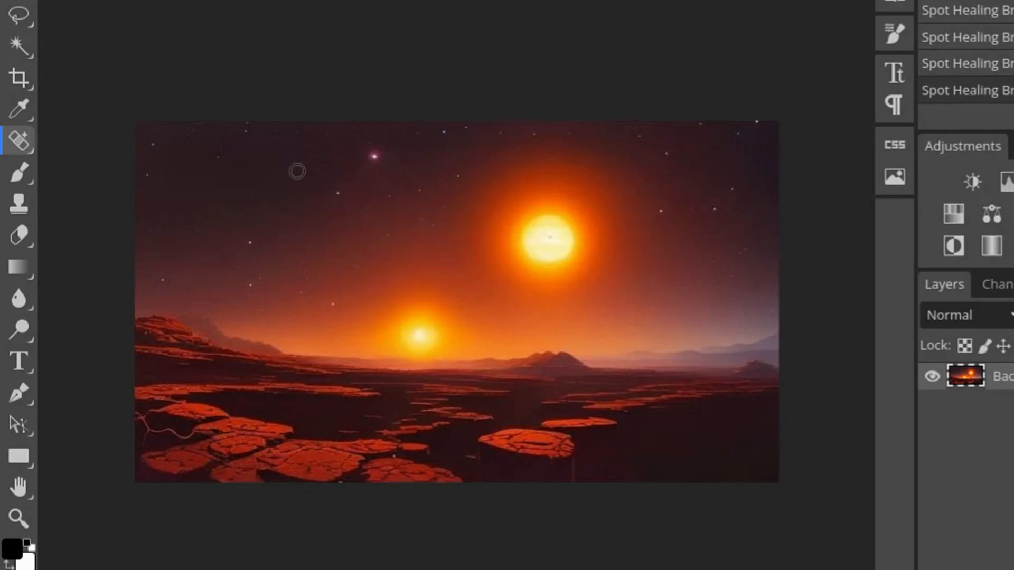
pyautogui.click(732, 191)
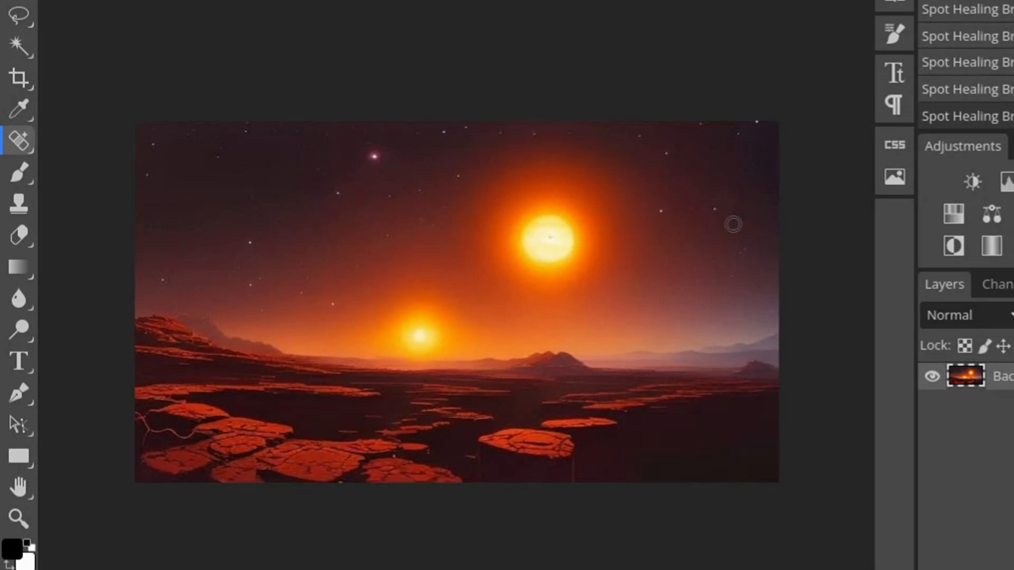
pyautogui.click(713, 211)
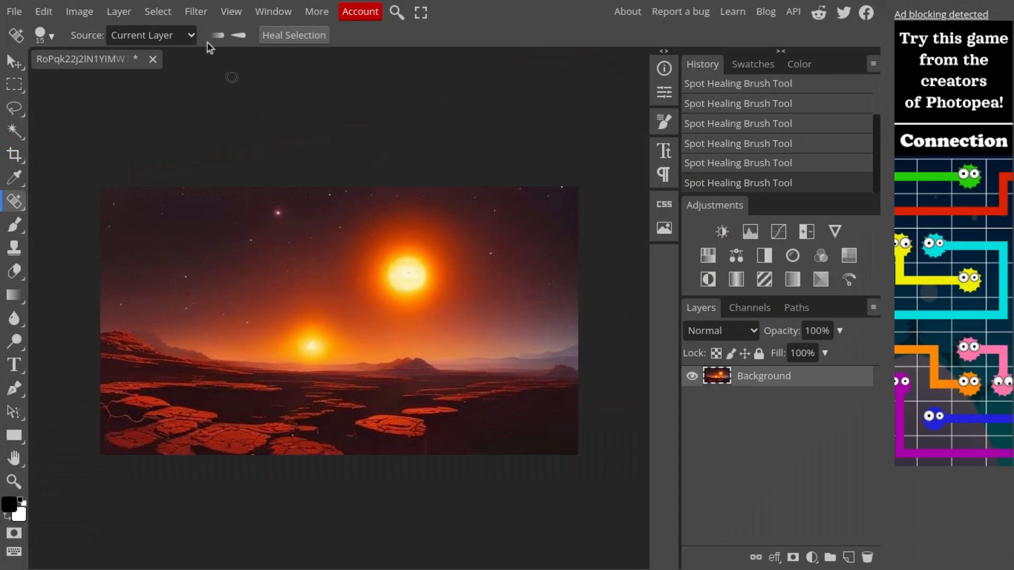
# Apply a Lens 1 lens flare at 53% brightness over the lower sun, positioned at X 45% and Y 60%.
pyautogui.click(199, 15)
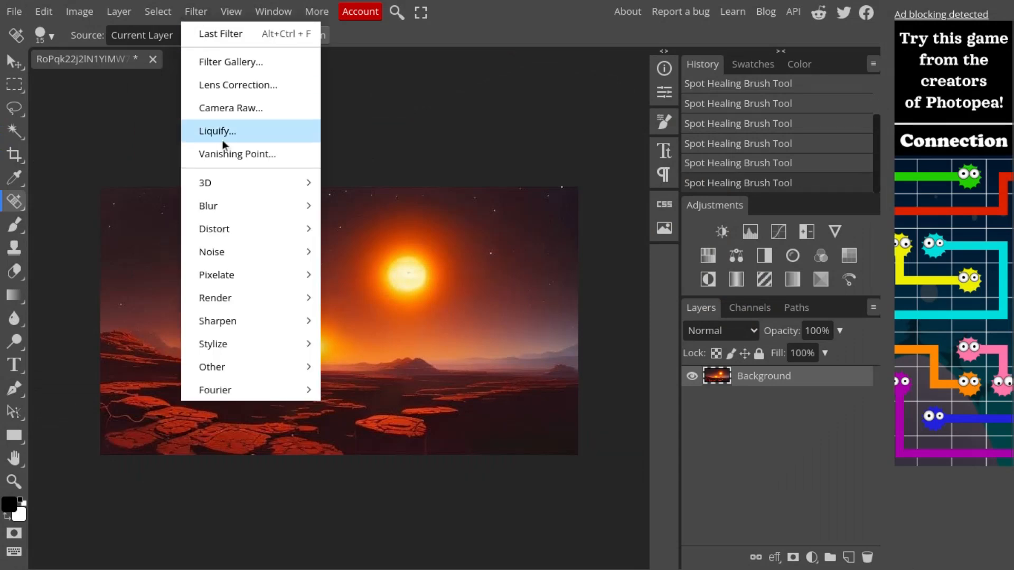
pyautogui.moveTo(242, 290)
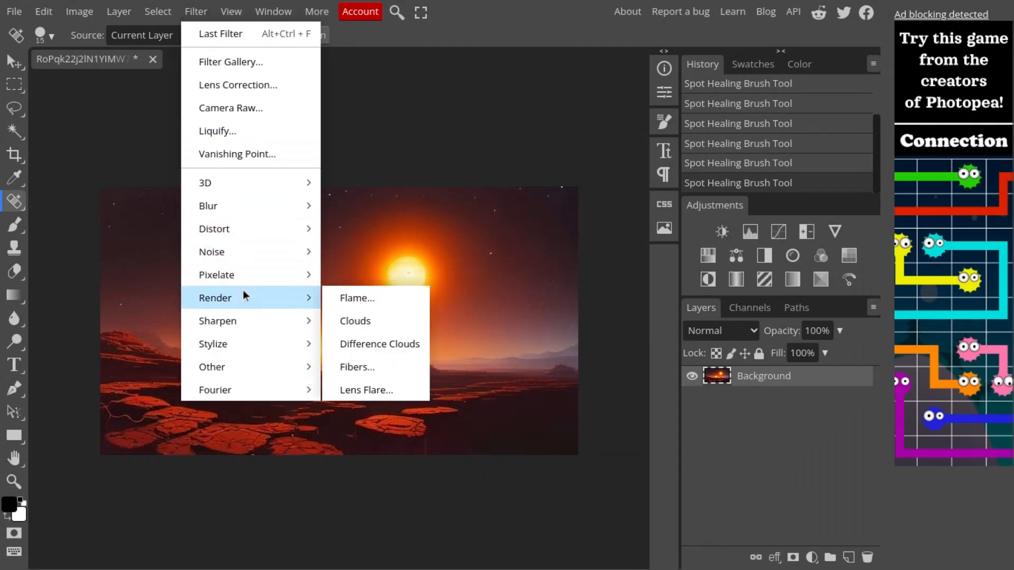
pyautogui.click(386, 390)
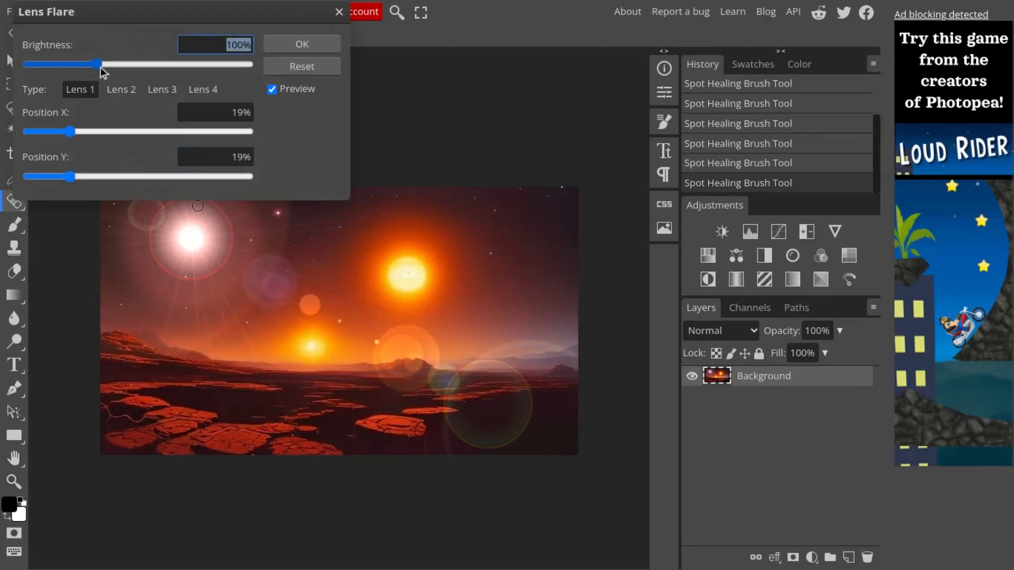
pyautogui.moveTo(97, 65); pyautogui.dragTo(62, 66)
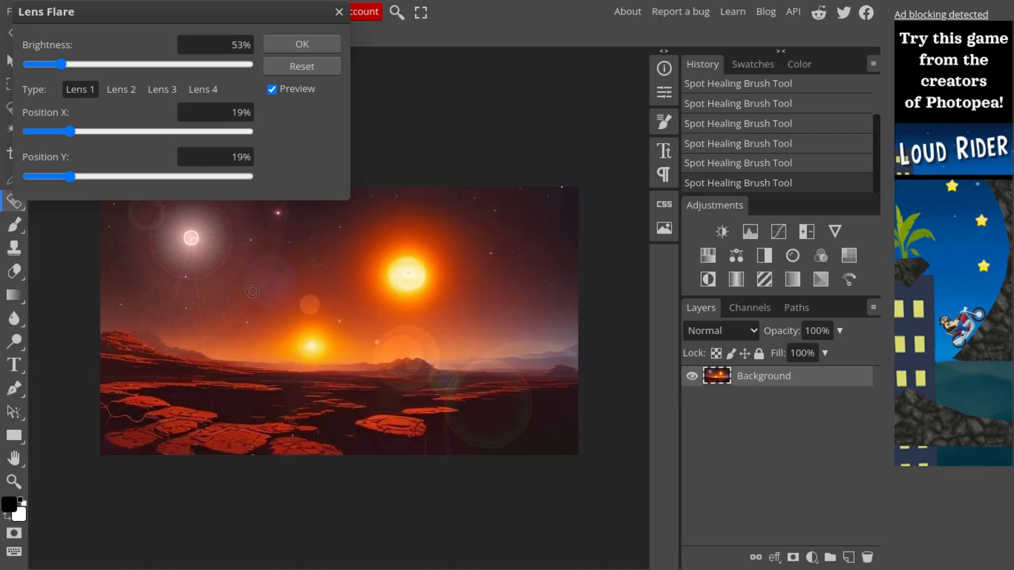
pyautogui.moveTo(191, 238); pyautogui.dragTo(315, 348)
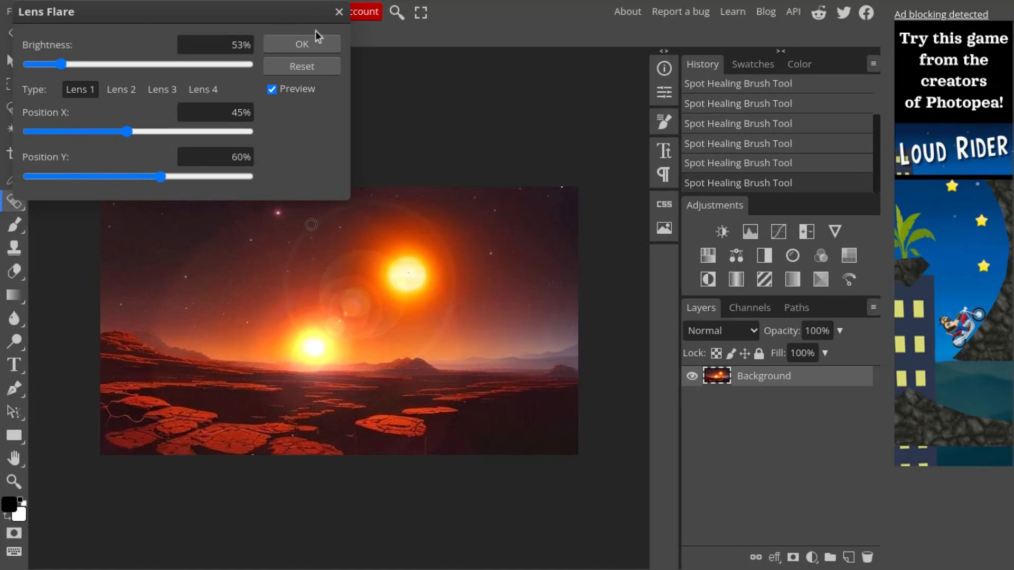
pyautogui.click(303, 44)
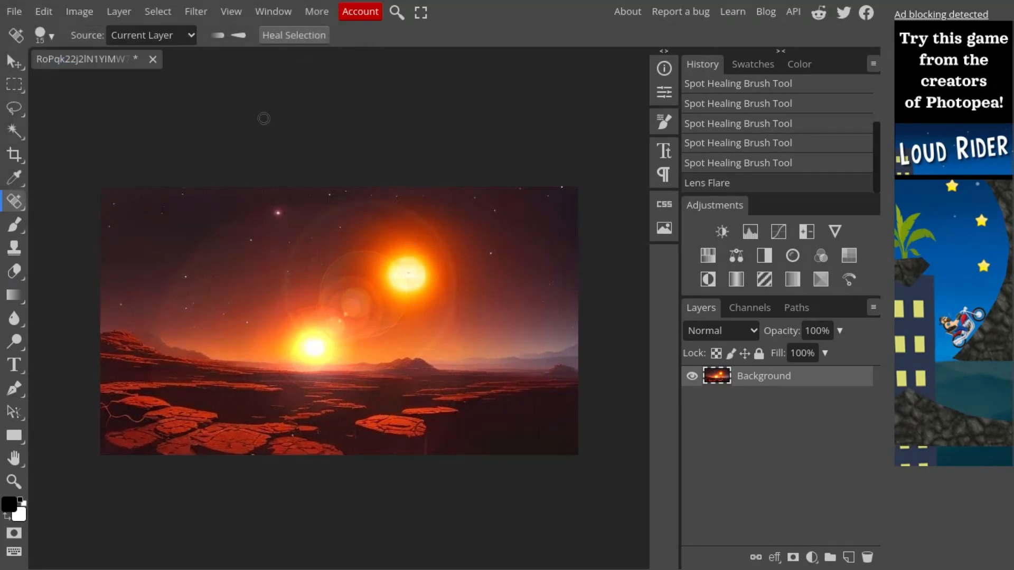
# Apply another Lens 1 lens flare over the upper sun at X 64% and Y 32%, with brightness of about 150%.
pyautogui.click(200, 17)
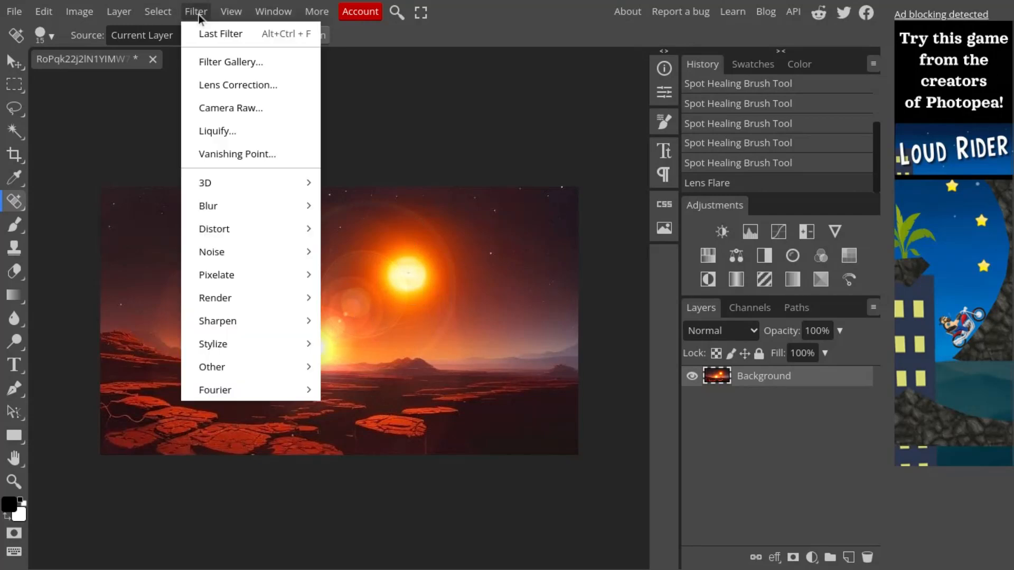
pyautogui.moveTo(229, 340)
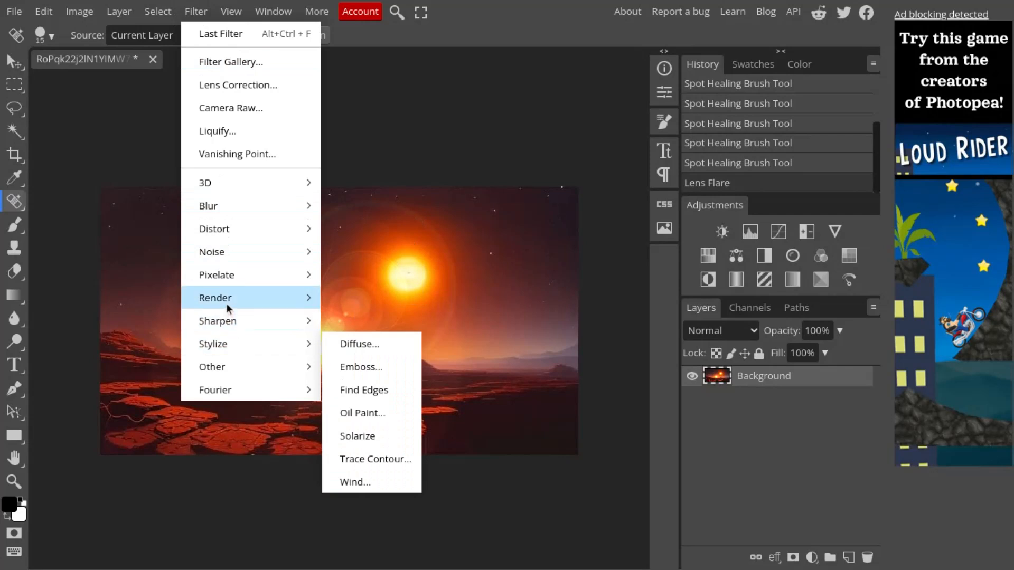
pyautogui.moveTo(226, 303)
pyautogui.click(360, 390)
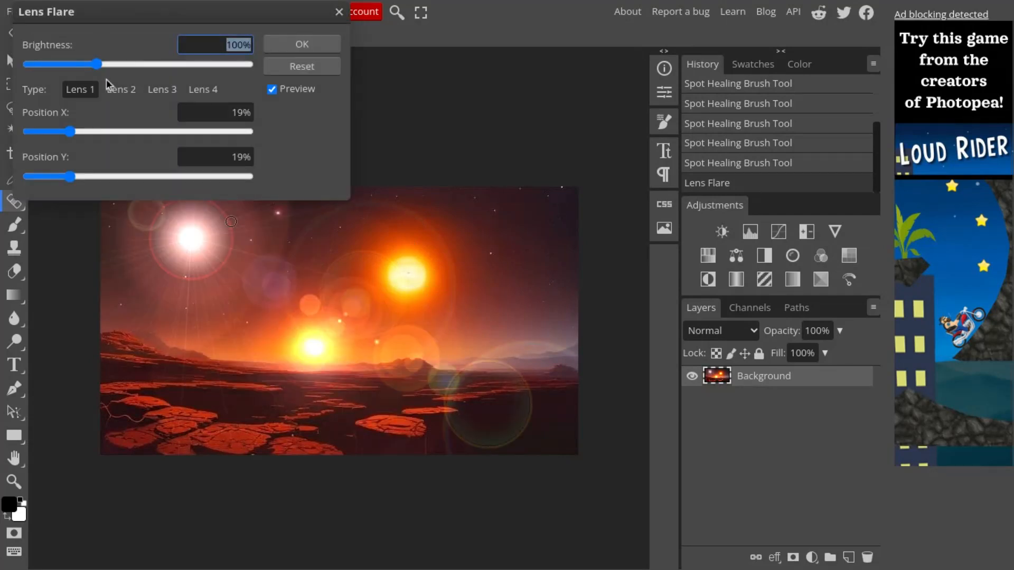
pyautogui.moveTo(100, 64); pyautogui.dragTo(134, 68)
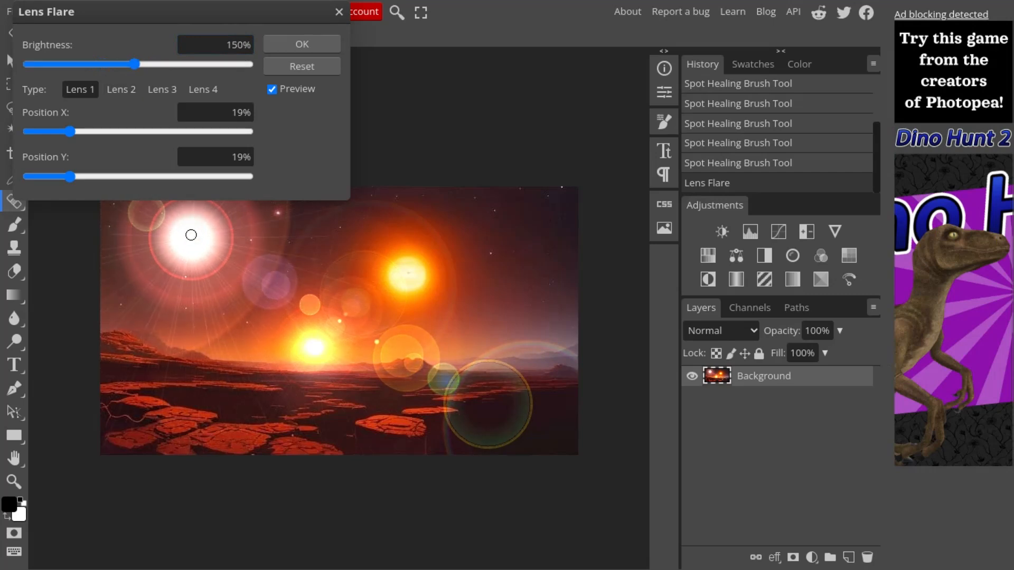
pyautogui.moveTo(190, 233); pyautogui.dragTo(407, 272)
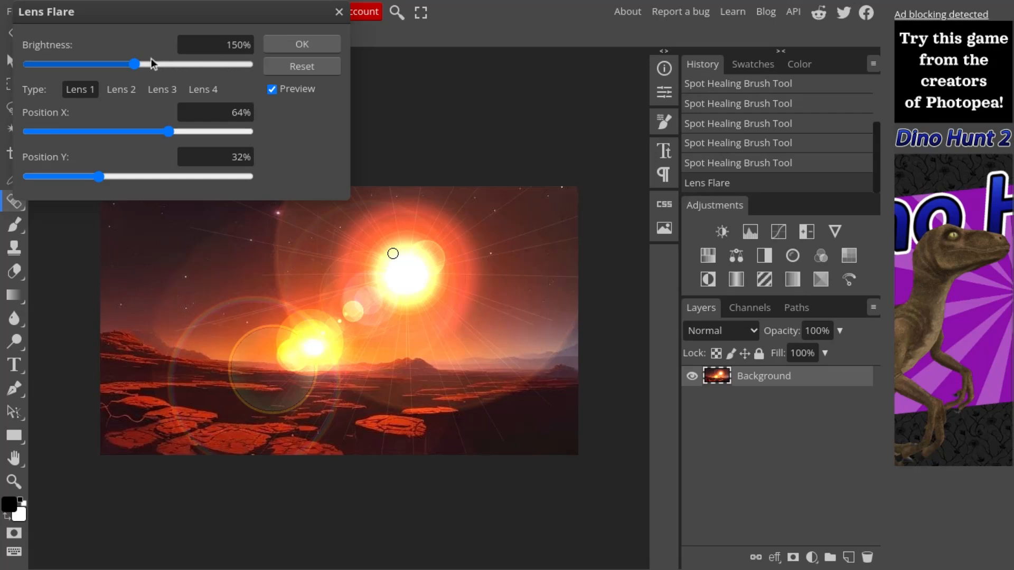
pyautogui.moveTo(136, 68); pyautogui.dragTo(129, 65)
pyautogui.click(319, 52)
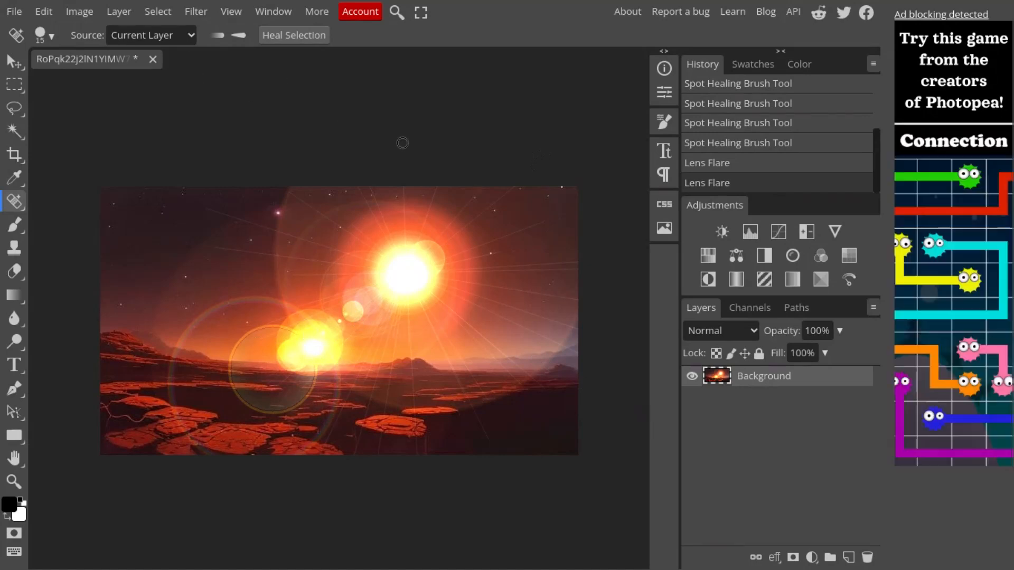
# Export the image as a PNG at 644 by 362 px and 100% quality, saving it to My Drive under the suggested name.
pyautogui.click(16, 12)
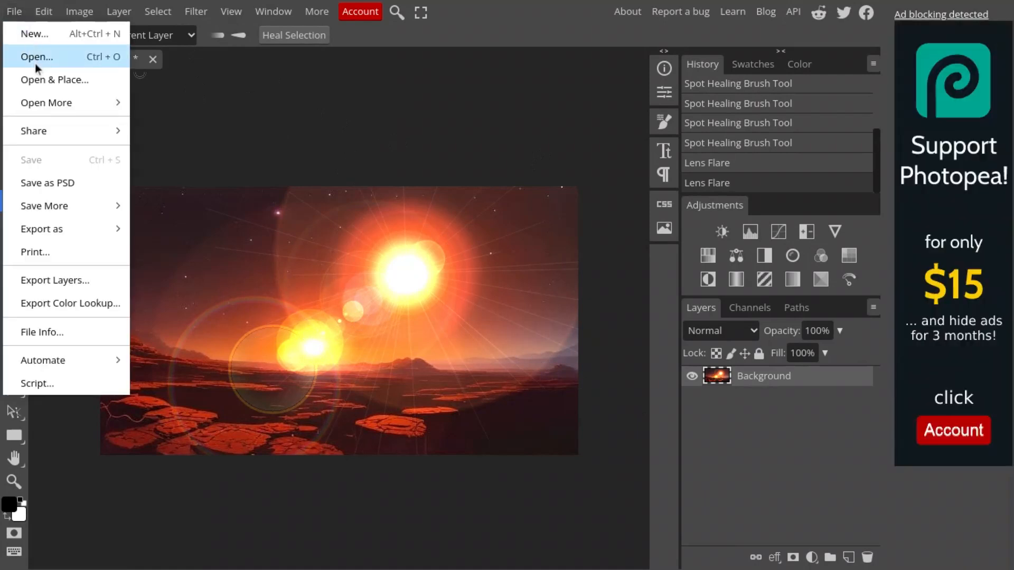
pyautogui.moveTo(52, 229)
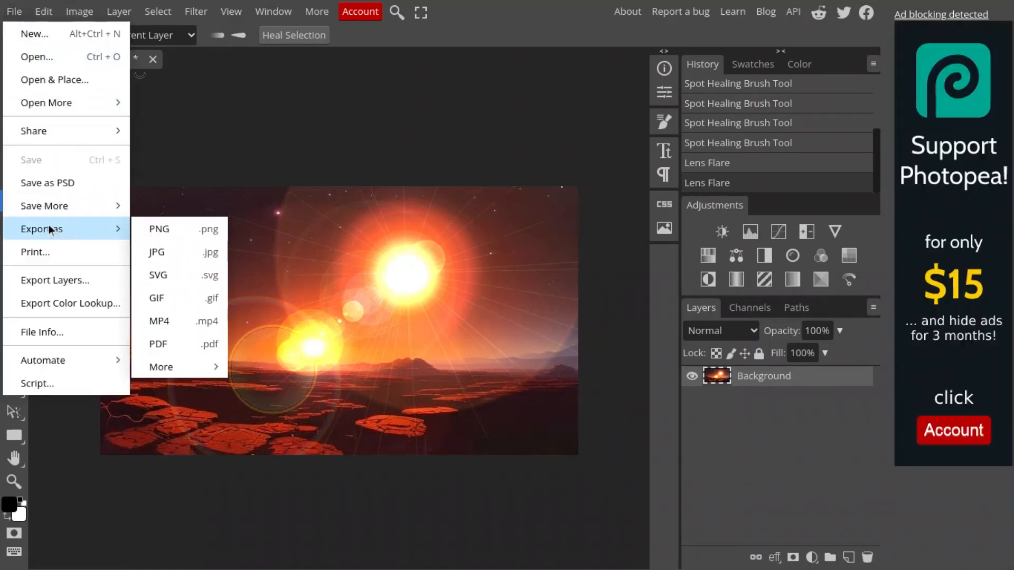
pyautogui.click(159, 230)
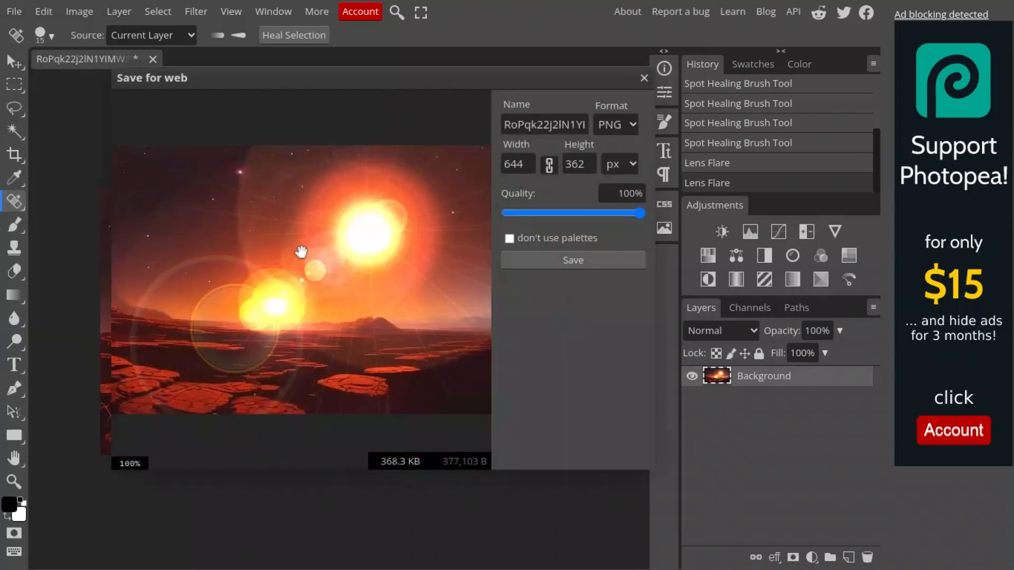
pyautogui.click(575, 260)
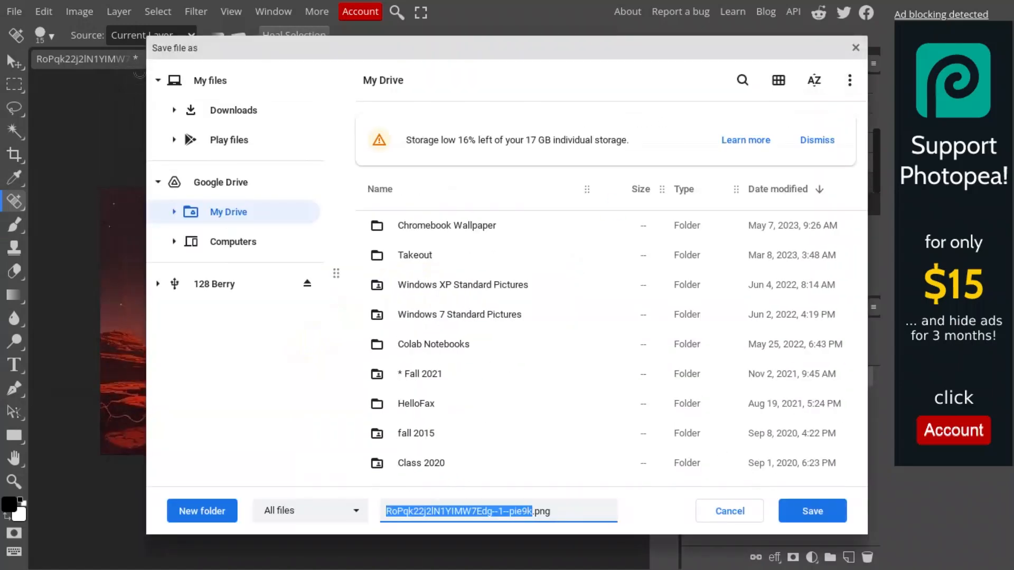
pyautogui.click(800, 511)
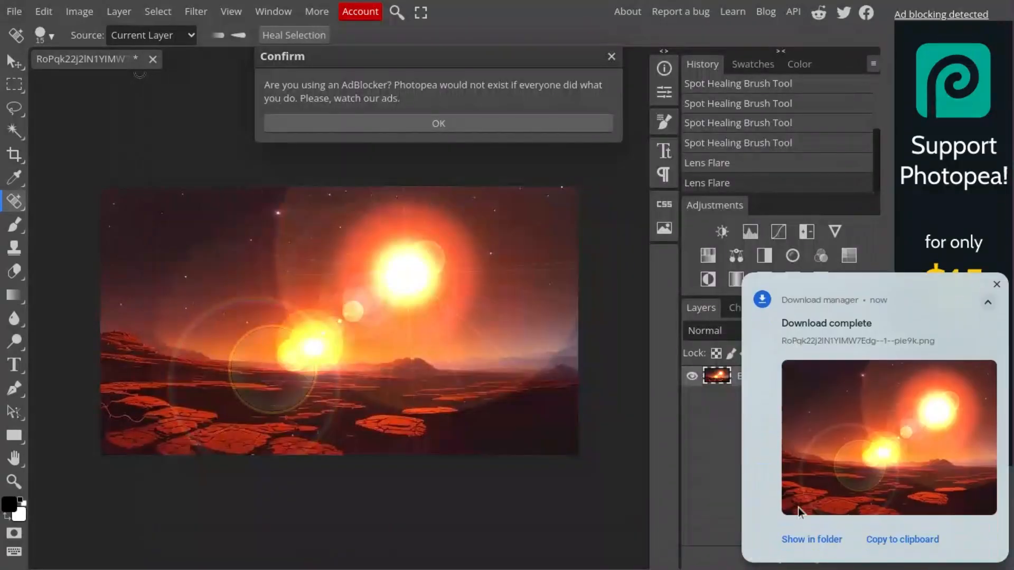